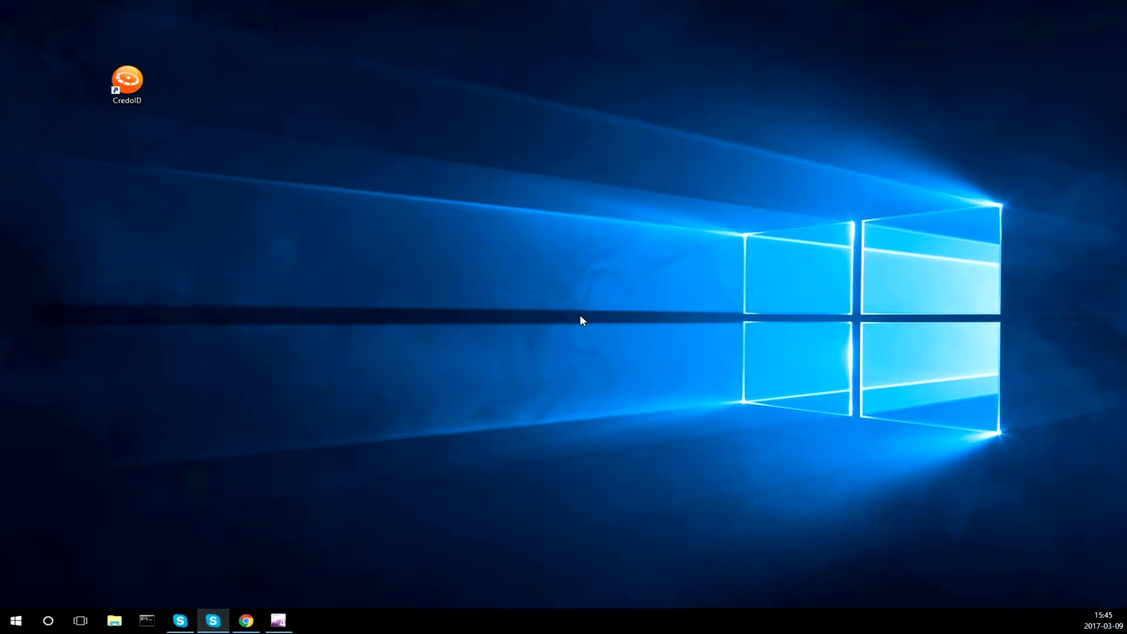
# Load the controller's default address 192.168.0.251 in Chrome
pyautogui.click(247, 621)
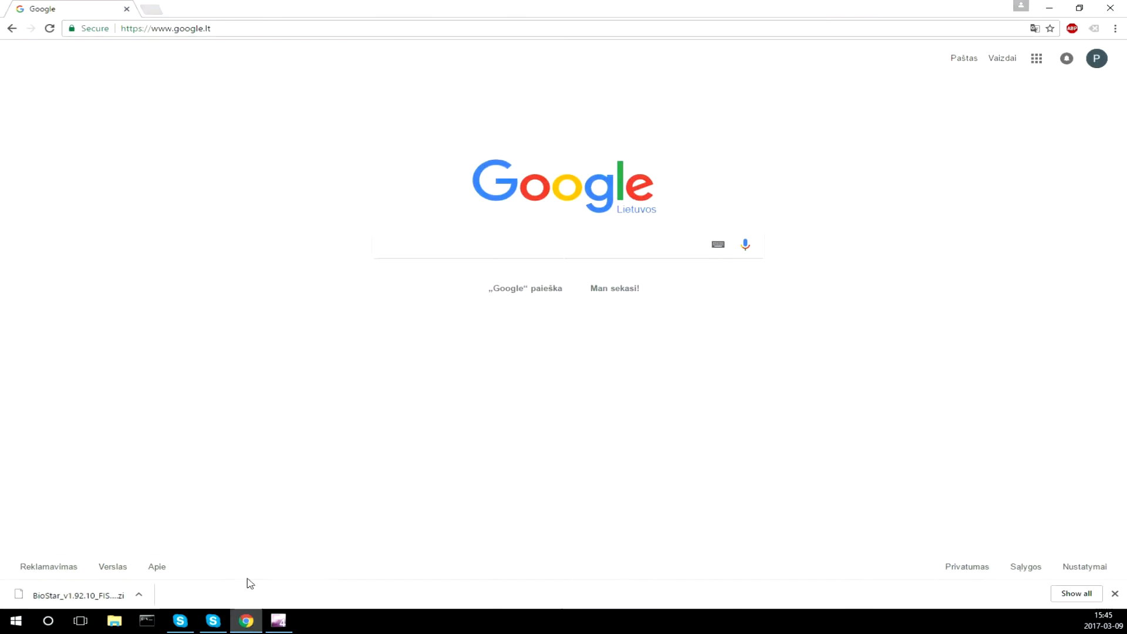
pyautogui.click(203, 29)
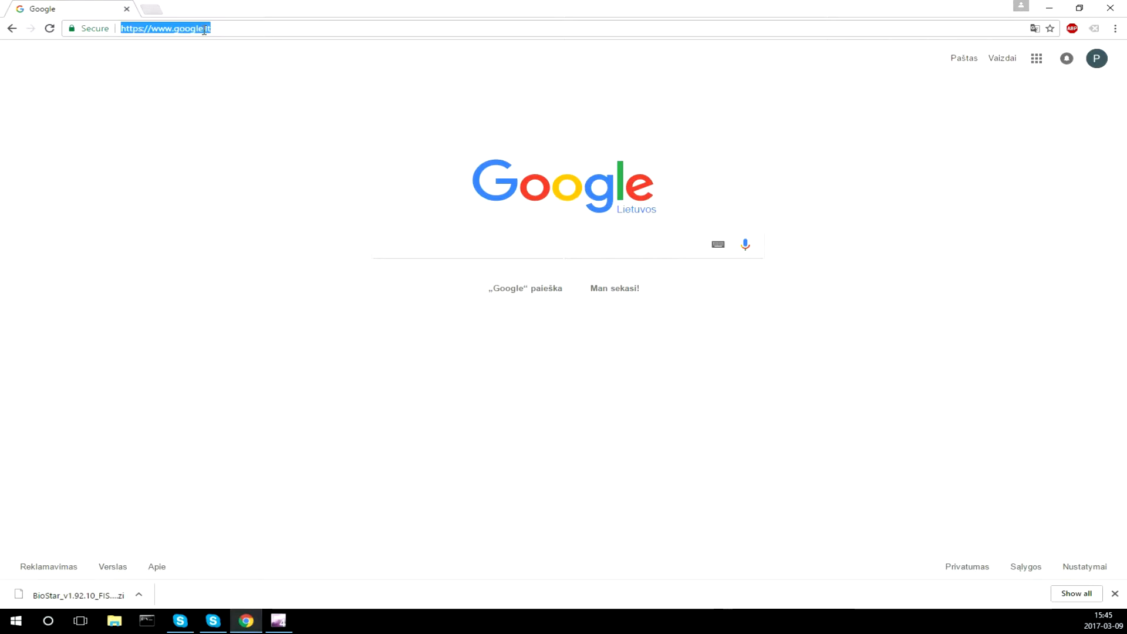
pyautogui.write('192.168')
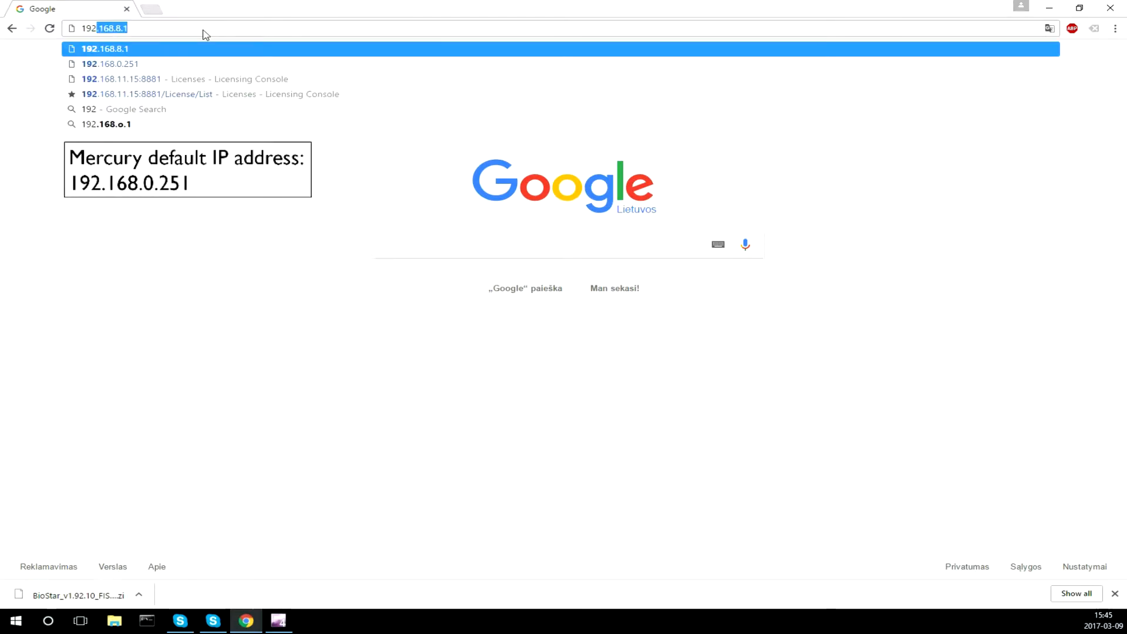
pyautogui.write('.0.251')
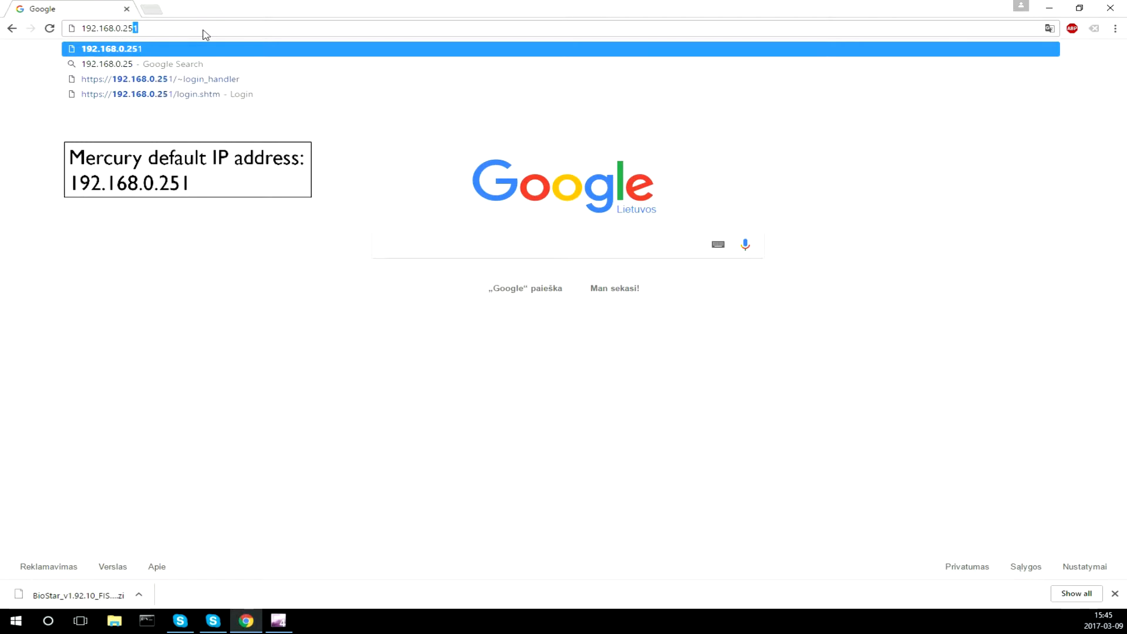
pyautogui.press('Return')
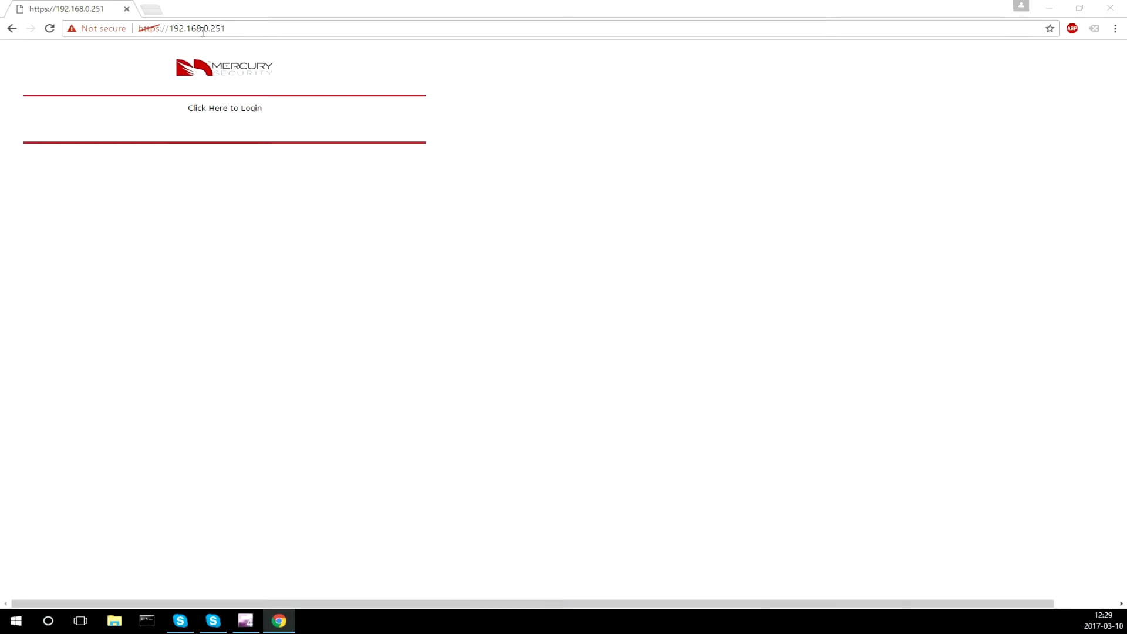
# Log in to the Configuration Manager with the default admin username and password
pyautogui.click(225, 110)
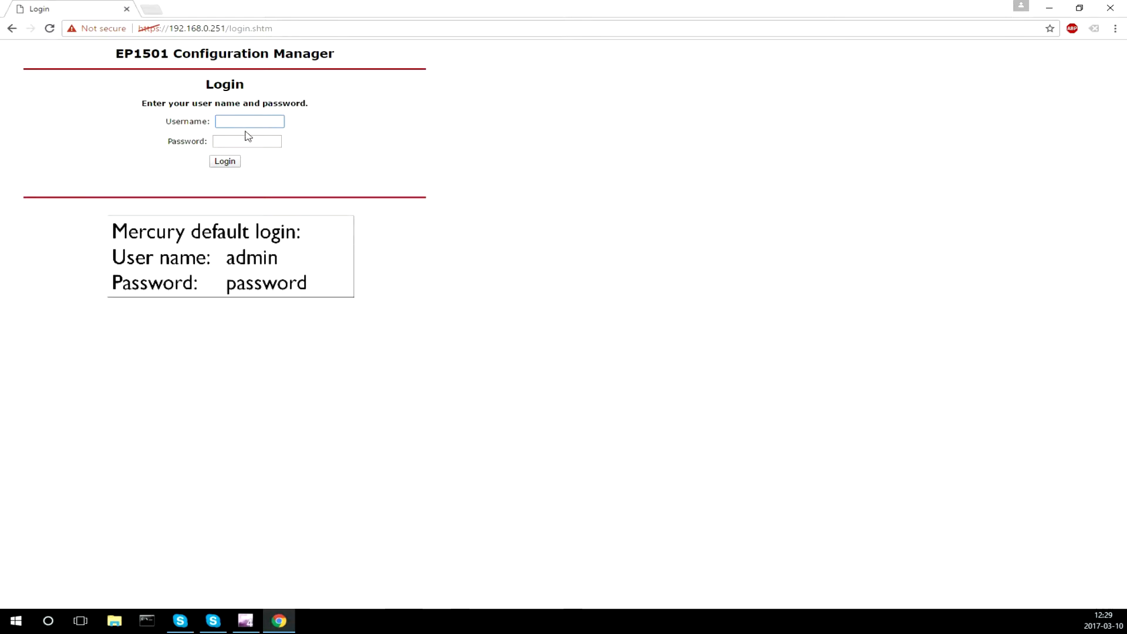
pyautogui.write('admin')
pyautogui.press('Tab')
pyautogui.write('password')
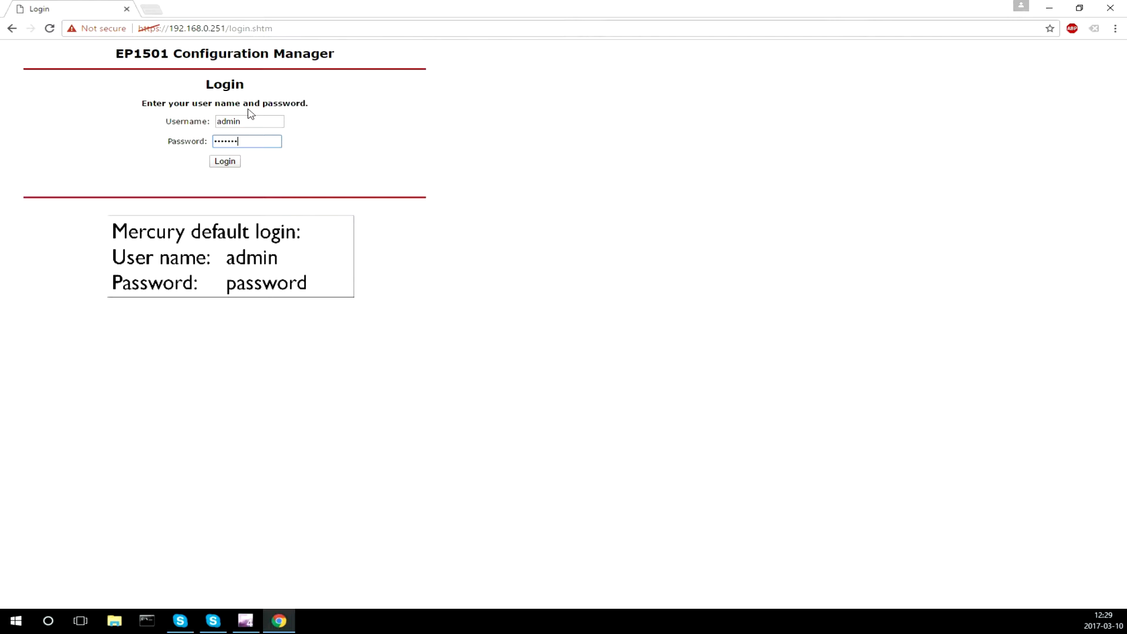
pyautogui.press('Return')
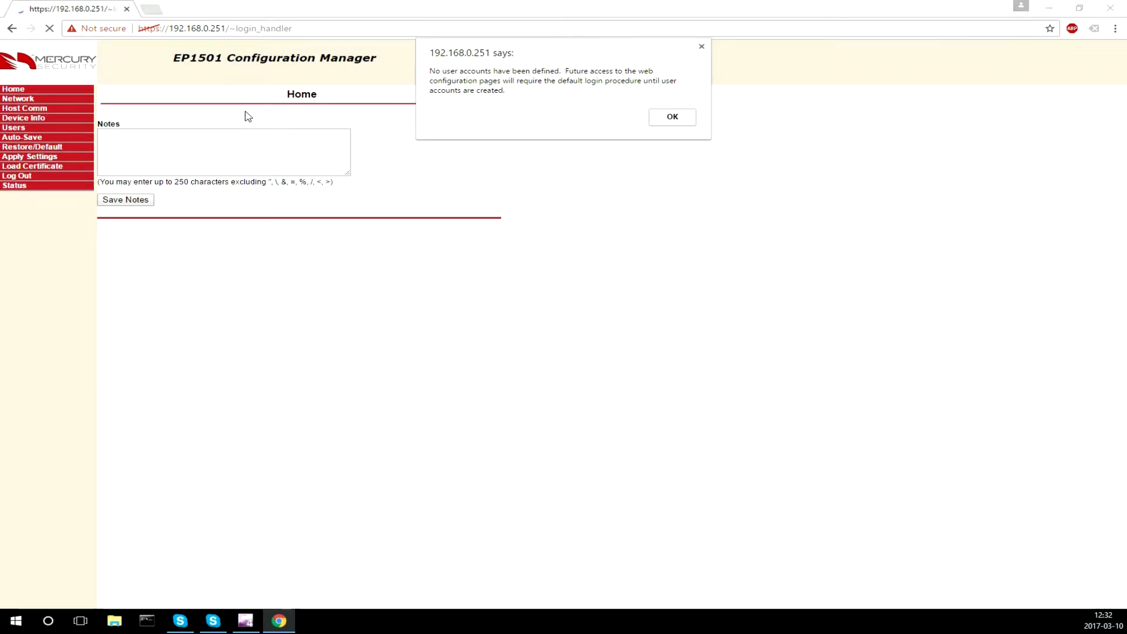
# Dismiss the warning and save a new level 1 user account named 'user' with a password
pyautogui.click(669, 122)
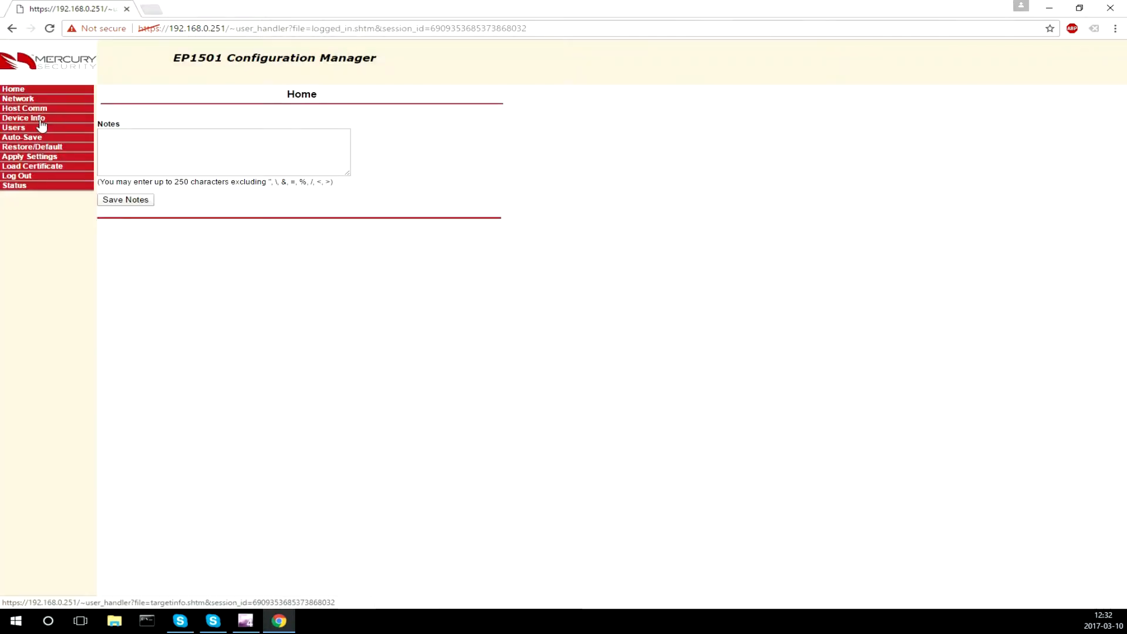
pyautogui.click(20, 128)
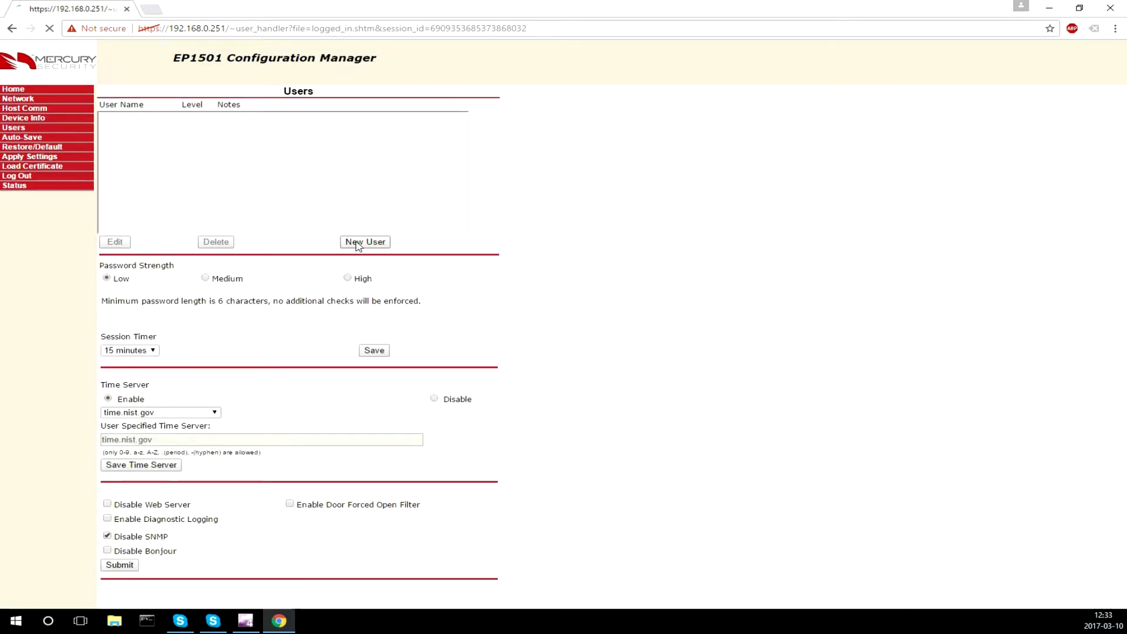
pyautogui.click(365, 242)
pyautogui.click(256, 121)
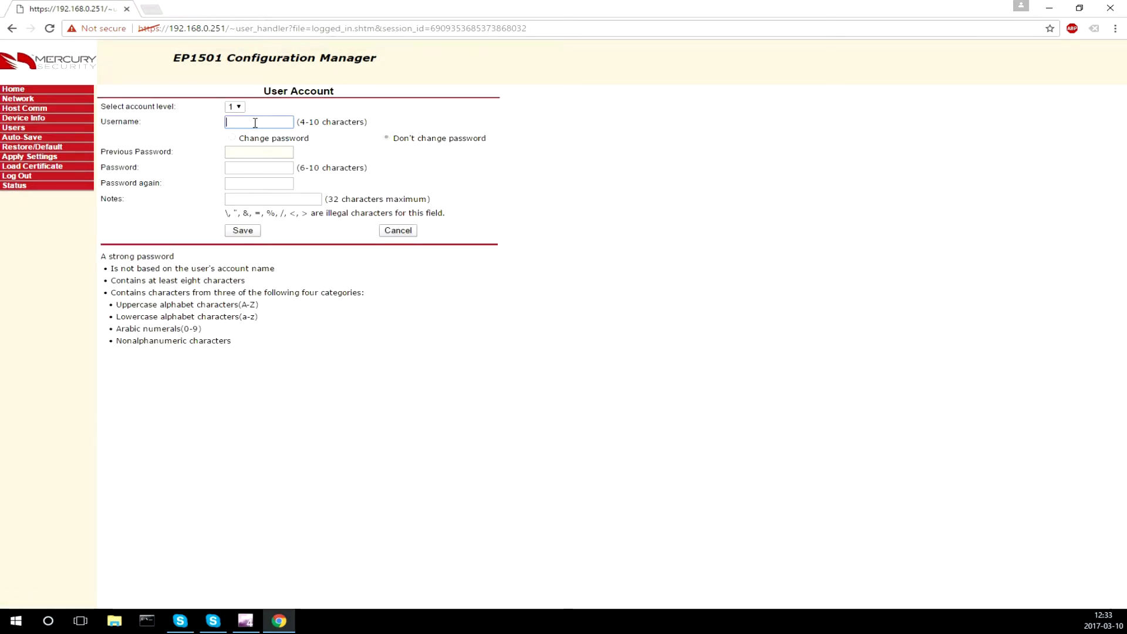
pyautogui.write('user')
pyautogui.press('Tab')
pyautogui.write('••••••')
pyautogui.press('Tab')
pyautogui.write('•••••')
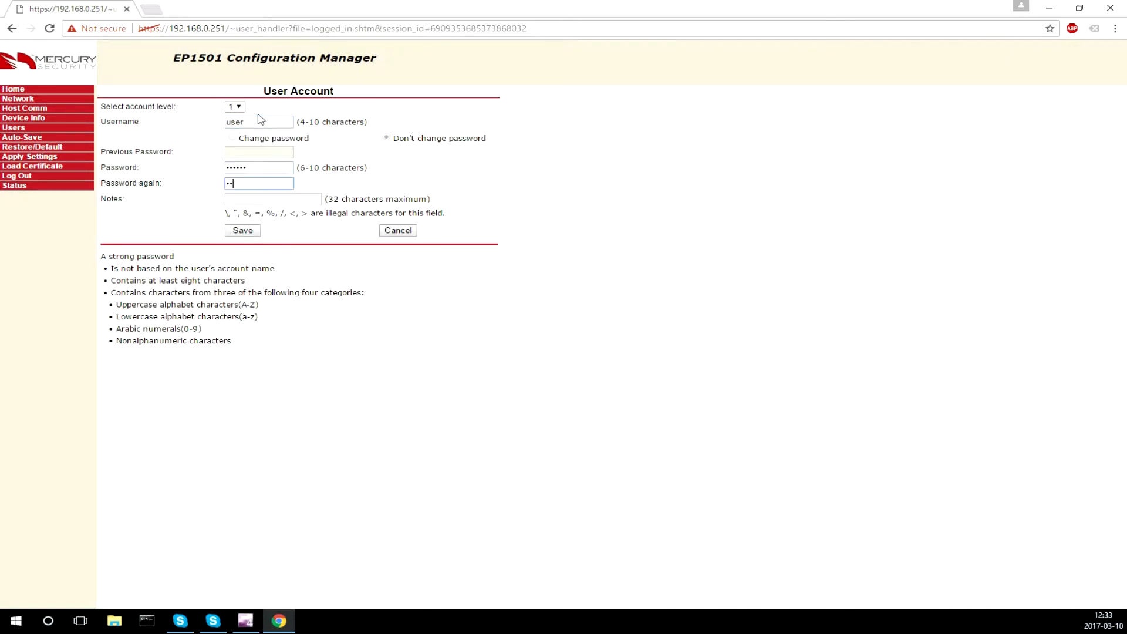
pyautogui.write('•')
pyautogui.click(243, 231)
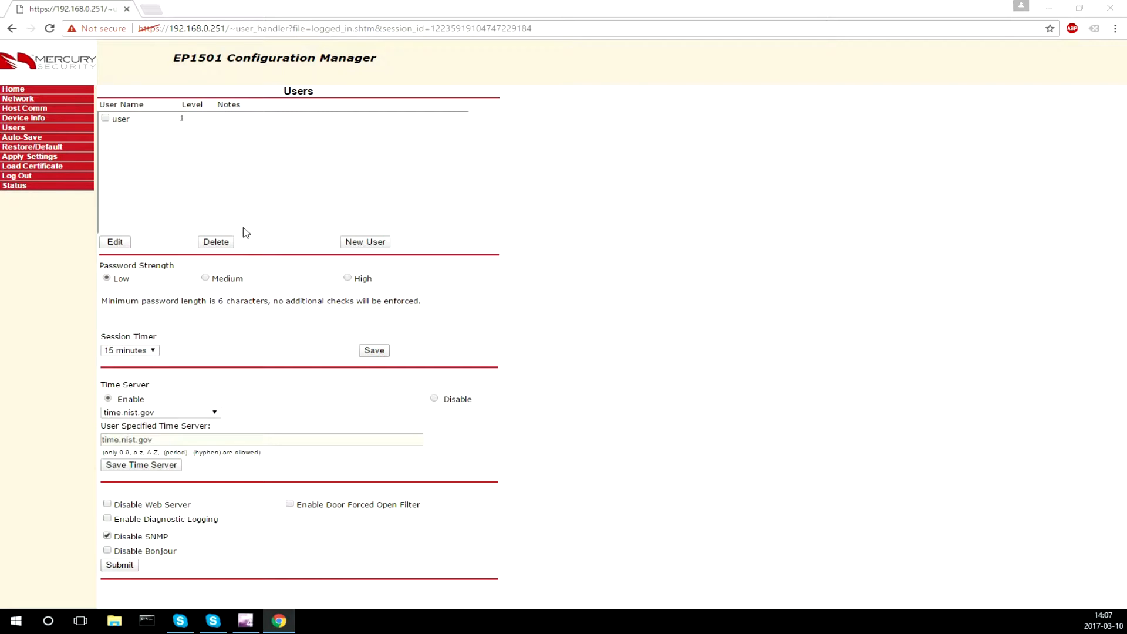
# Change the controller's static IP address to 192.168.0.200 in network settings
pyautogui.click(41, 102)
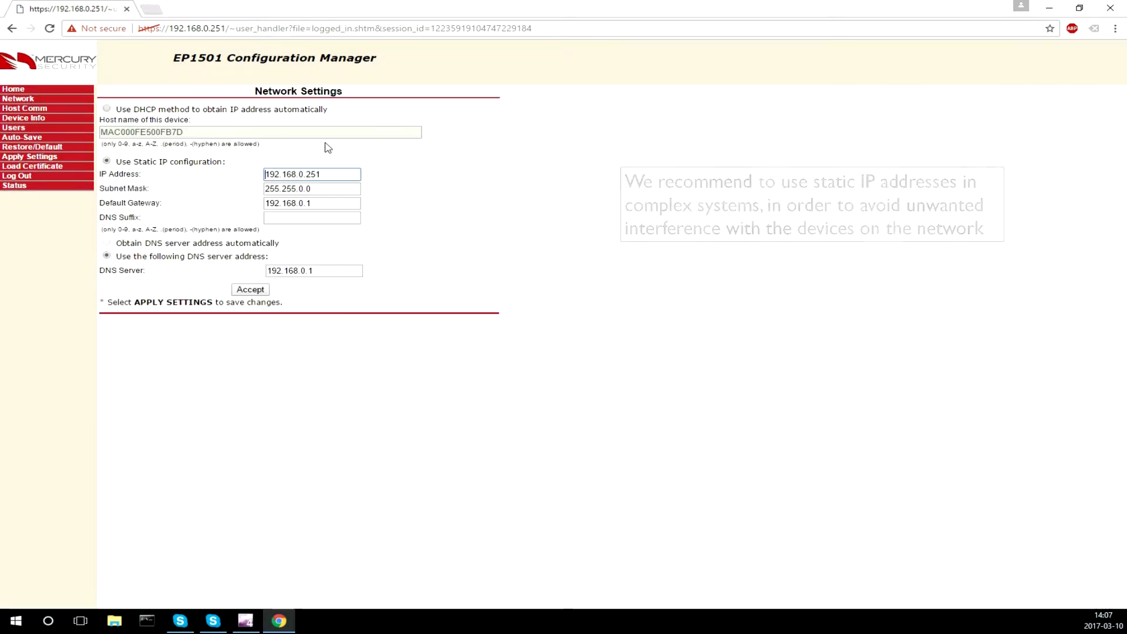
pyautogui.click(327, 175)
pyautogui.press('BackSpace')
pyautogui.press('BackSpace')
pyautogui.write('00')
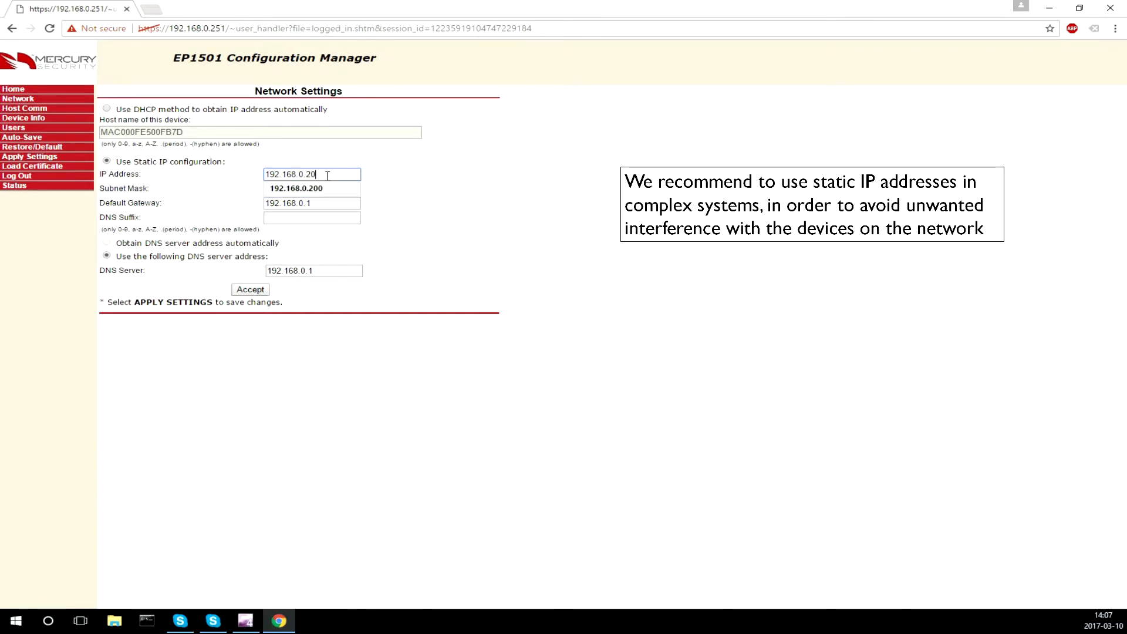
pyautogui.click(325, 191)
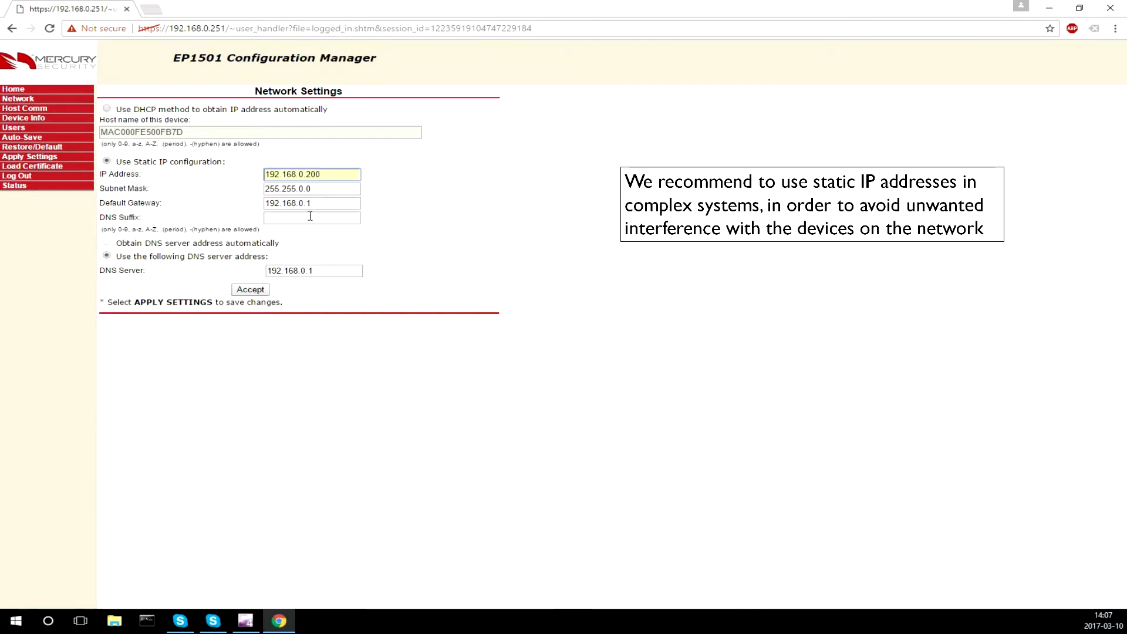
pyautogui.click(252, 292)
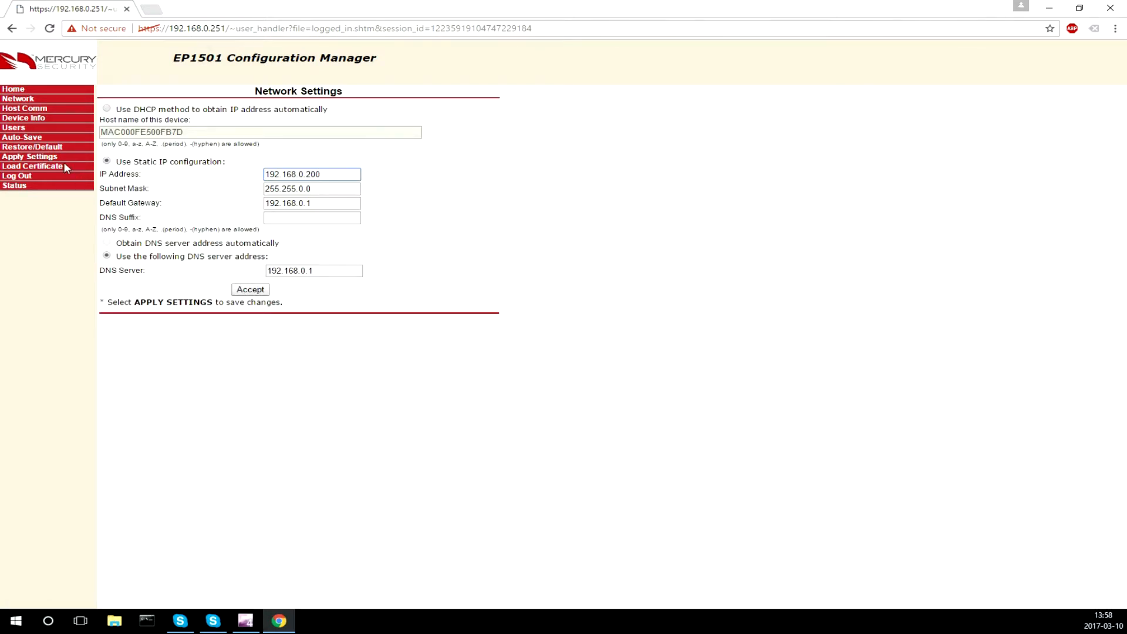
# Apply the saved settings, accept the DIP switch warning and logout, then minimize the browser
pyautogui.click(36, 159)
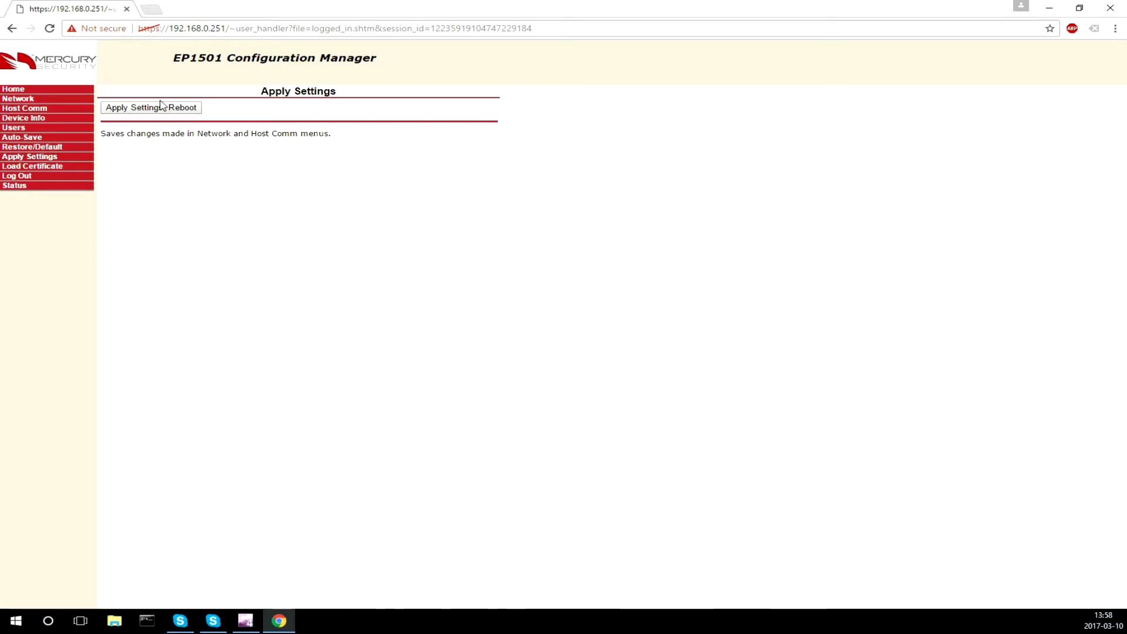
pyautogui.click(159, 108)
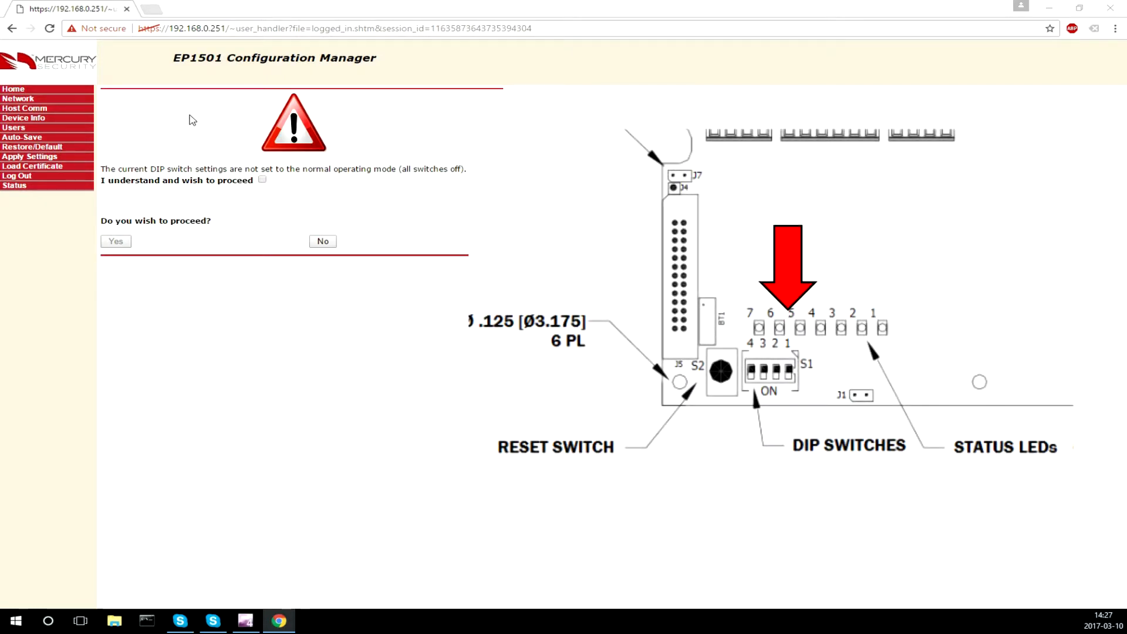
pyautogui.click(263, 180)
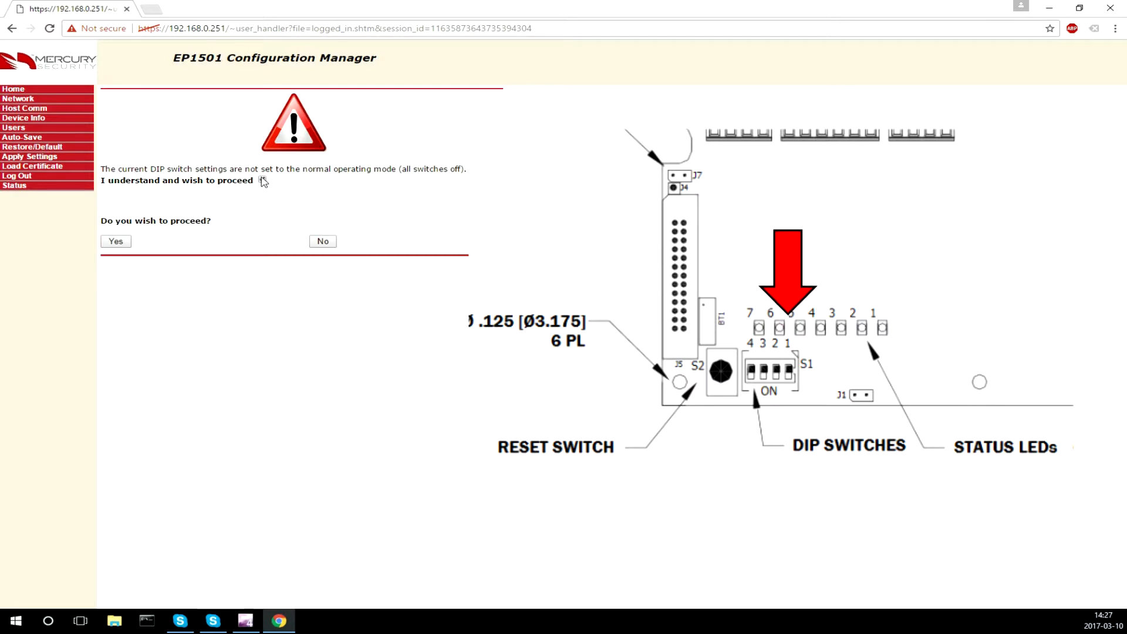
pyautogui.click(116, 242)
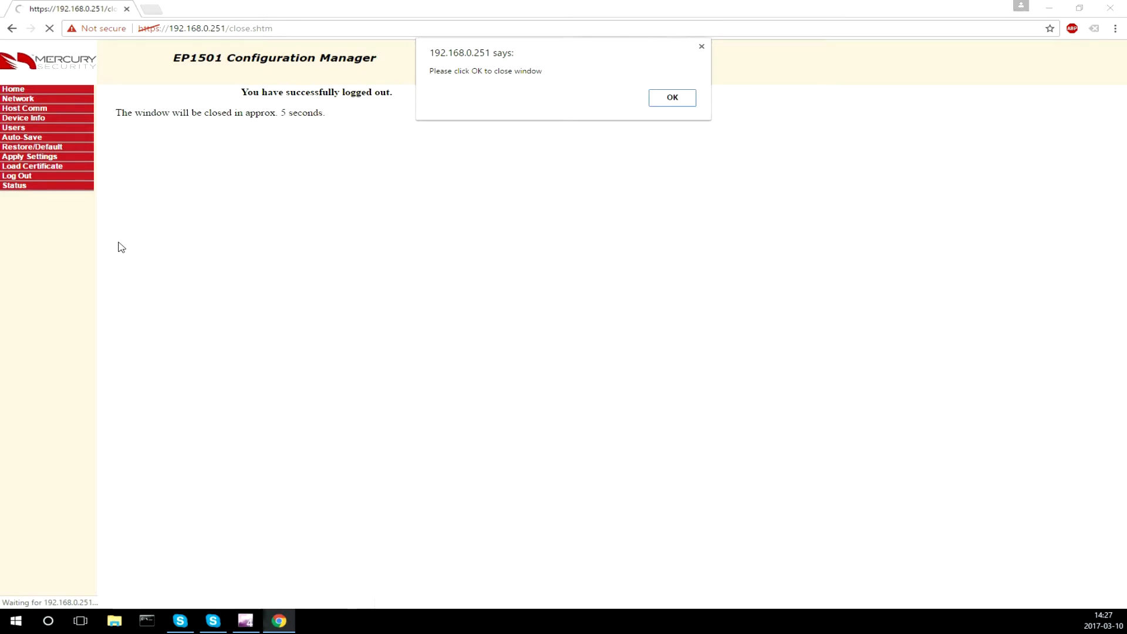
pyautogui.click(676, 101)
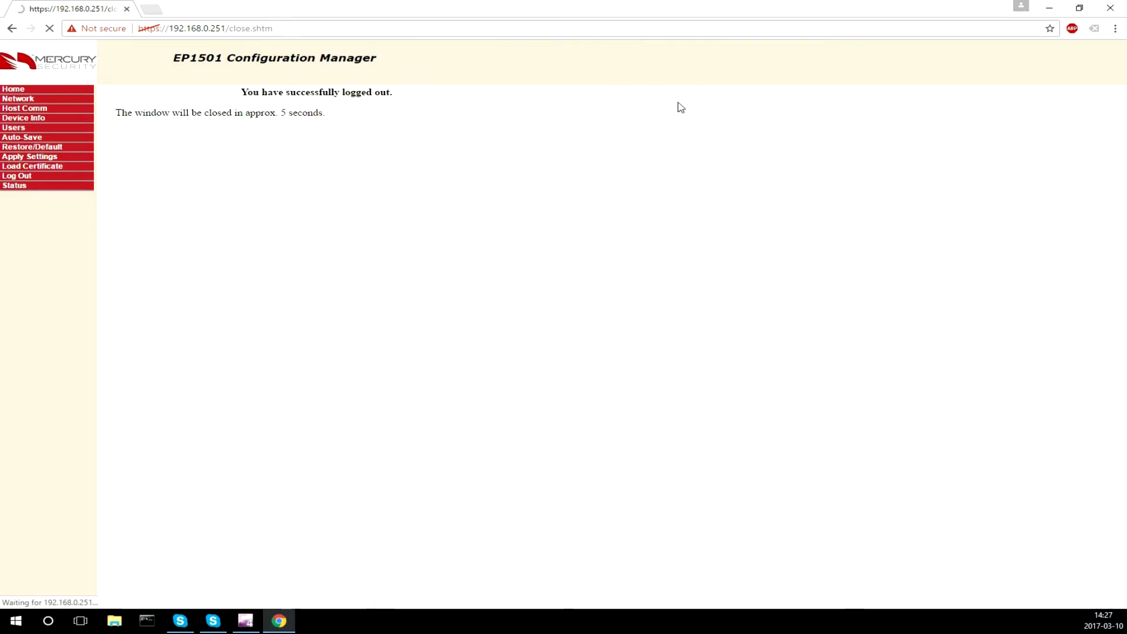
pyautogui.click(1053, 10)
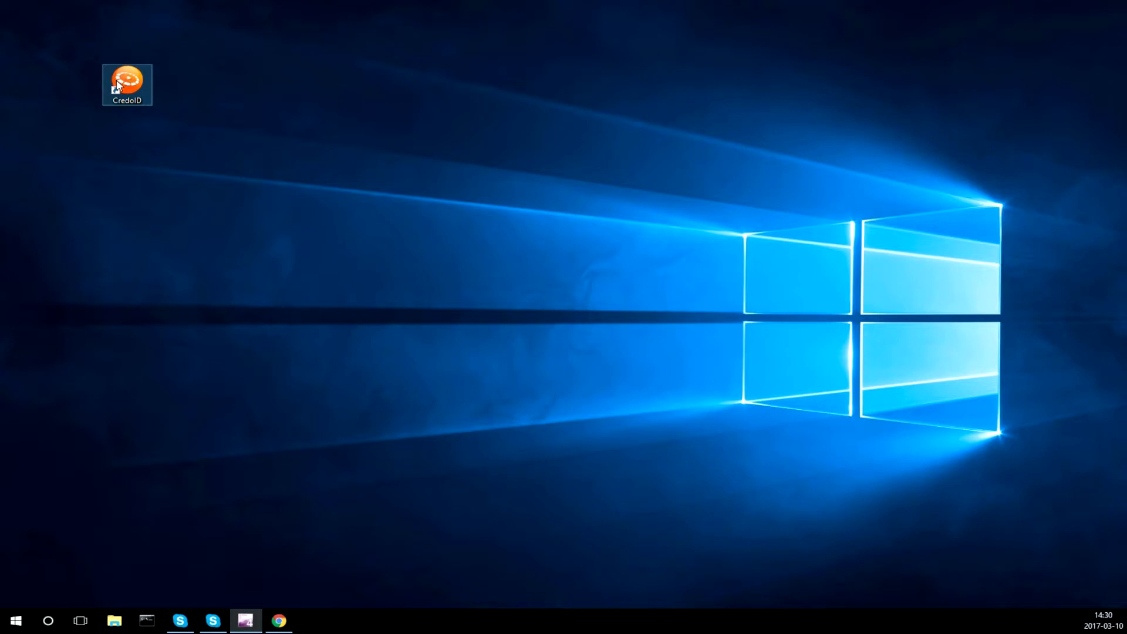
# Launch CredoID from the desktop and log in as the default administrator
pyautogui.click(118, 85)
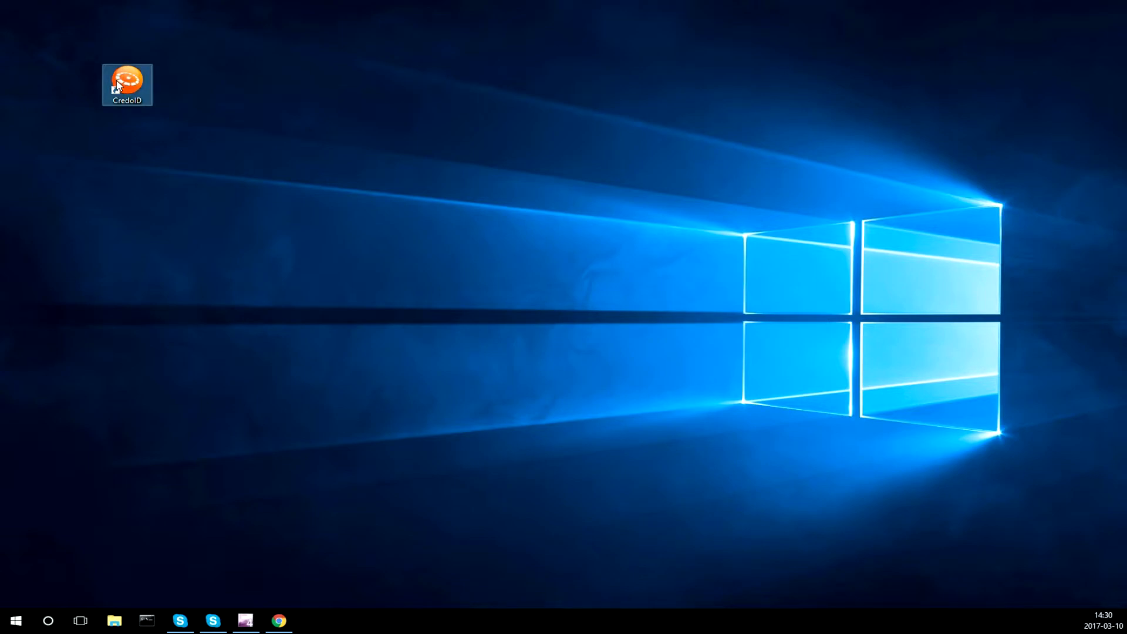
pyautogui.doubleClick(118, 85)
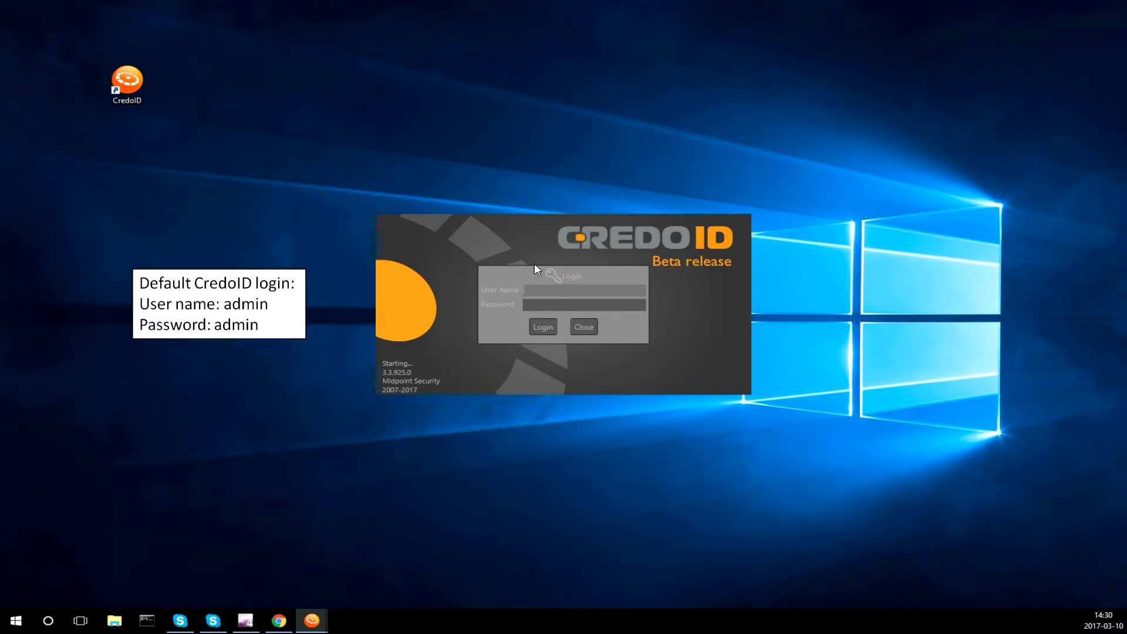
pyautogui.write('min')
pyautogui.press('Tab')
pyautogui.write('admin')
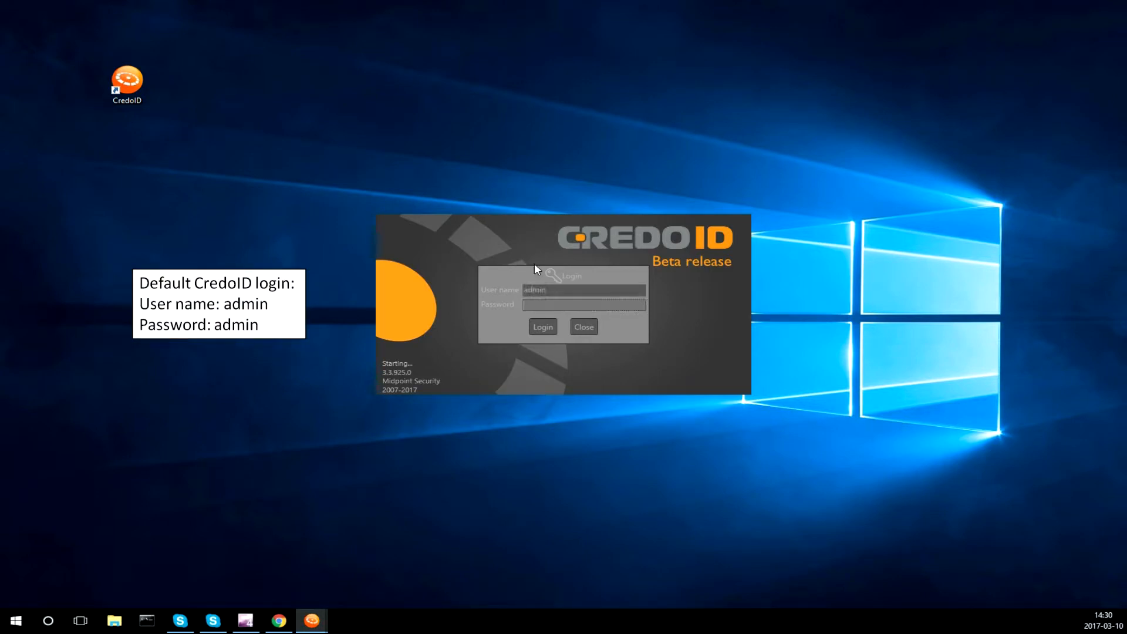
pyautogui.press('Return')
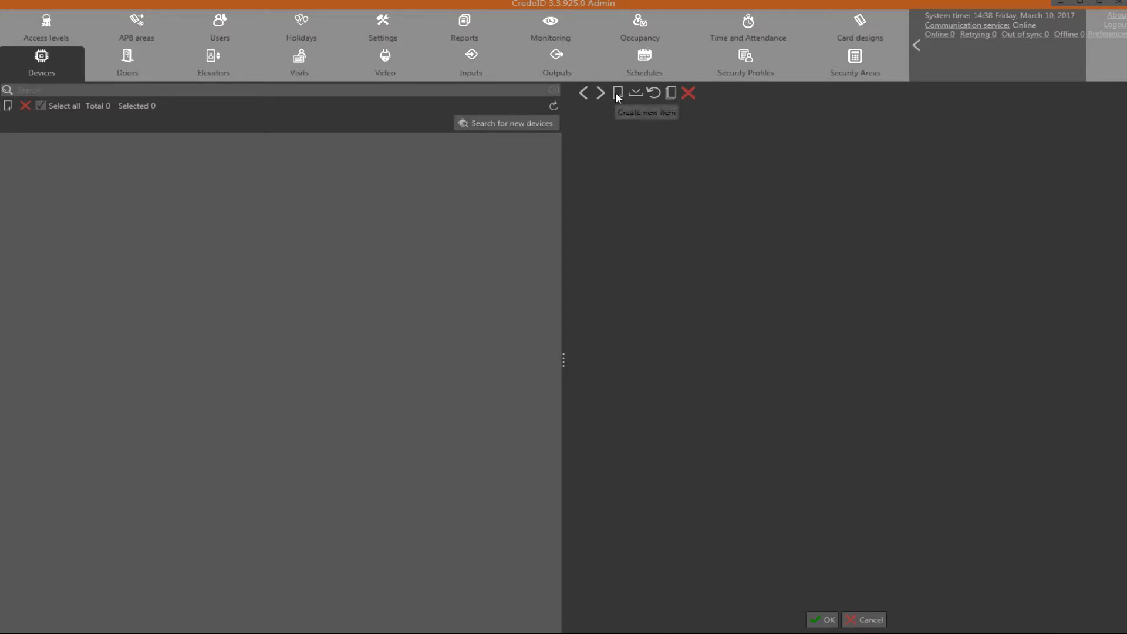
# Search the network and add the discovered EP1501 controller at 192.168.0.200
pyautogui.click(527, 122)
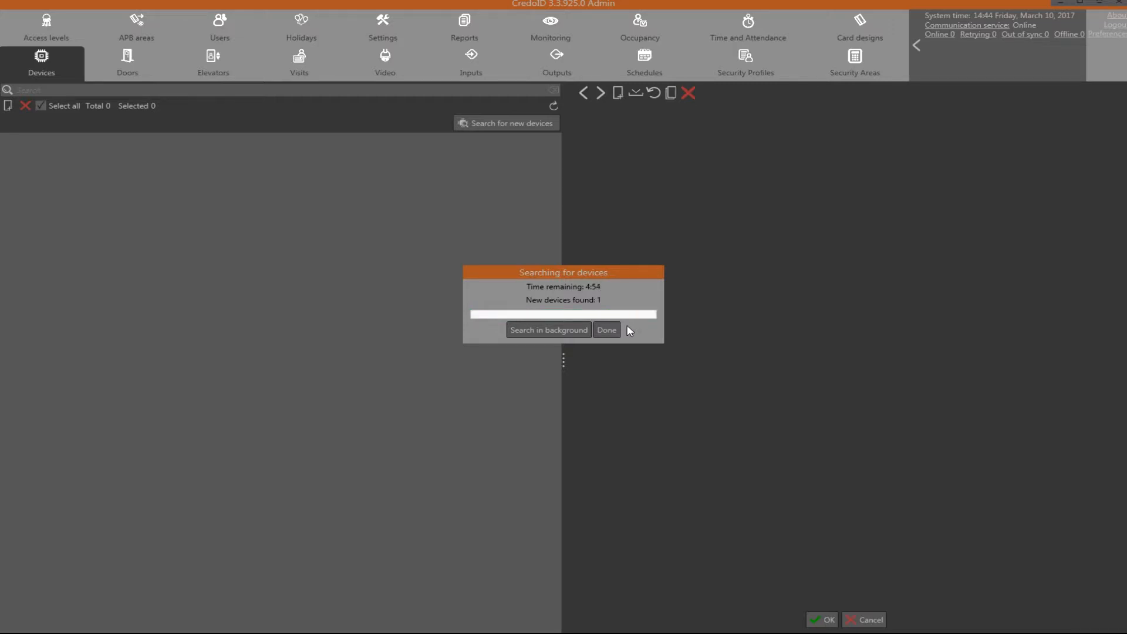
pyautogui.click(600, 330)
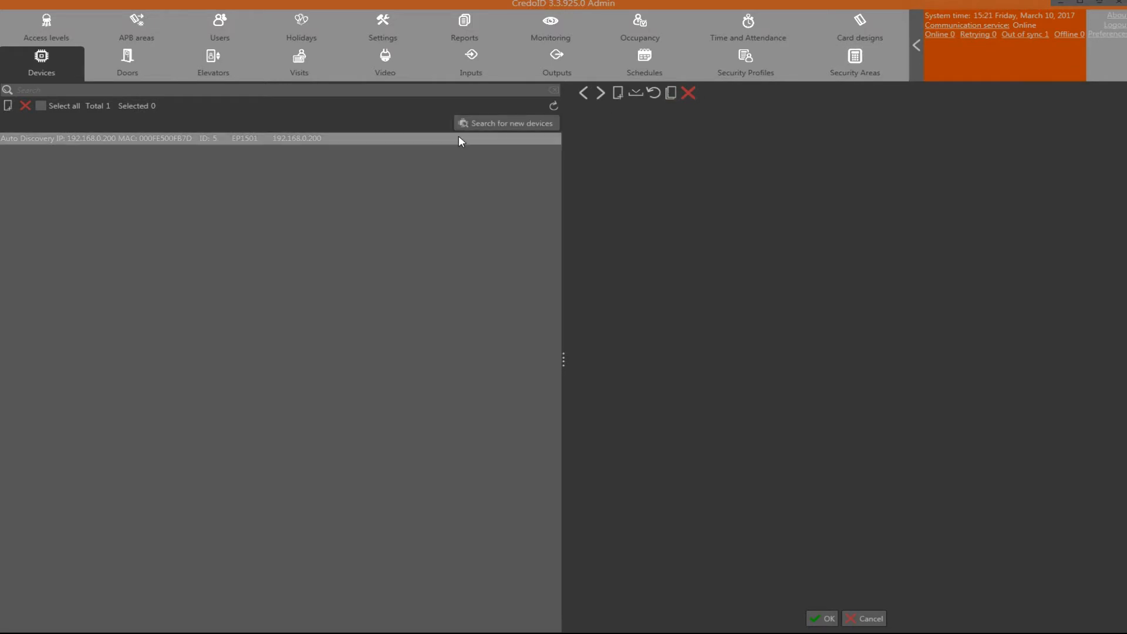
# Set the EP1501's subnet mask to 255.255.255.0 and default gateway to 192.168.0.1
pyautogui.click(459, 138)
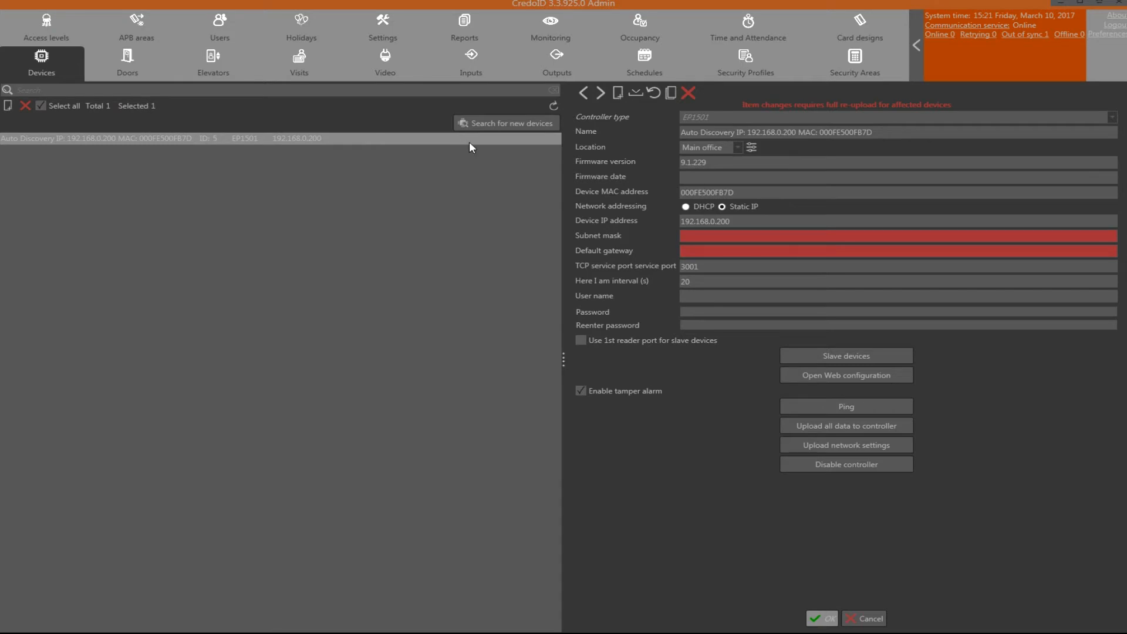
pyautogui.click(469, 142)
pyautogui.write('255')
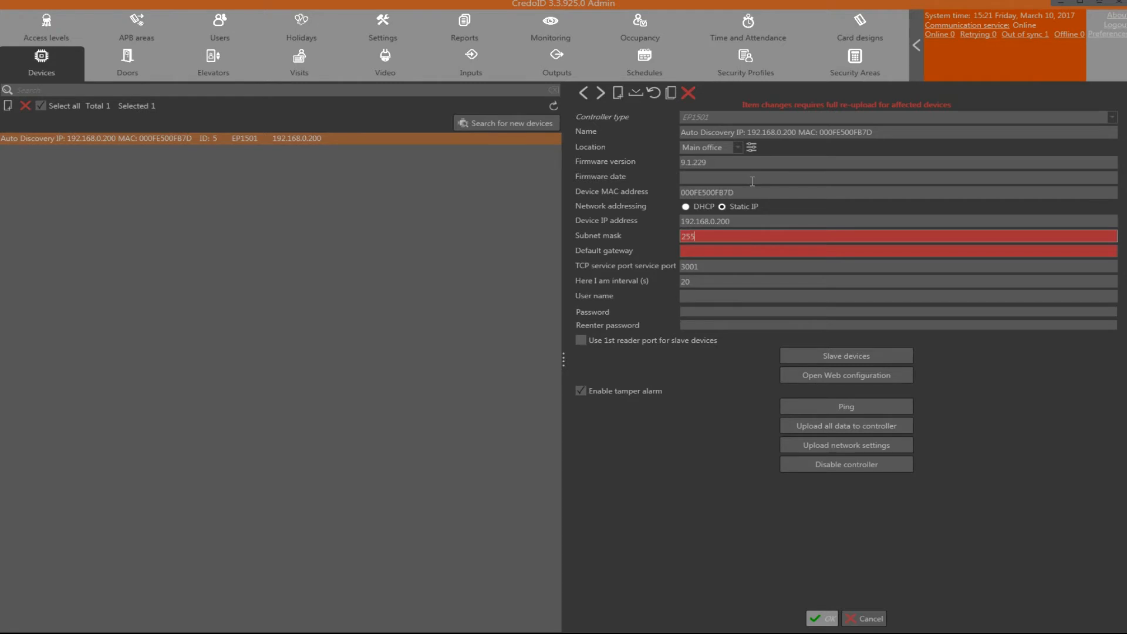
pyautogui.write('.255.255.0192.168.0.1')
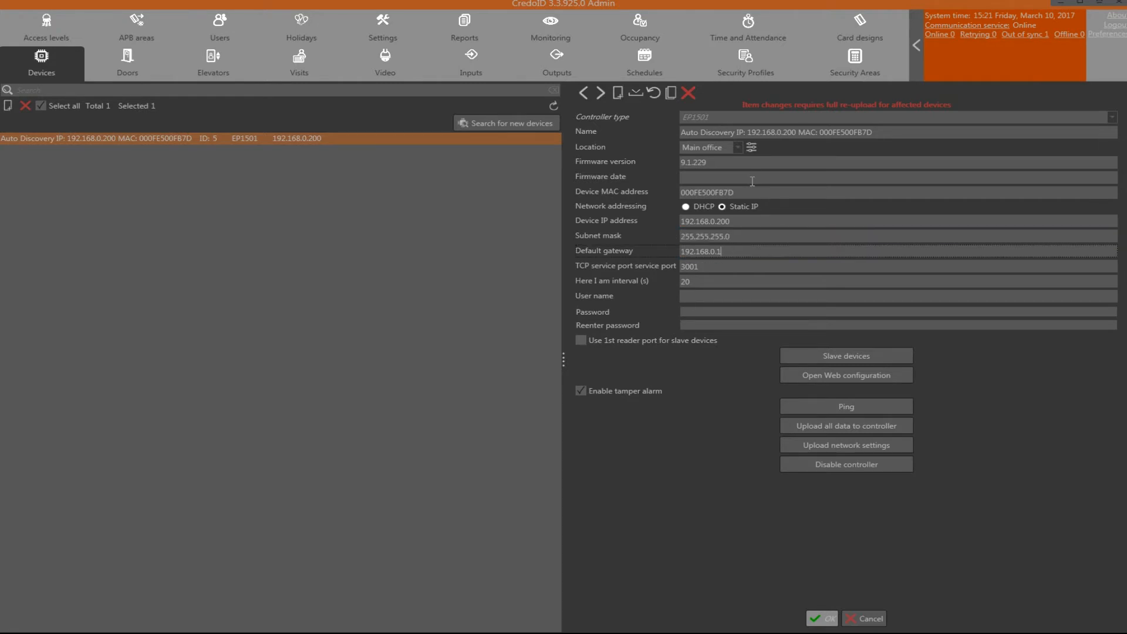
# Enter controller user name 'user' with its password and the matching confirmation
pyautogui.click(712, 296)
pyautogui.write('user')
pyautogui.press('Tab')
pyautogui.write('123456')
pyautogui.press('Tab')
pyautogui.write('123456')
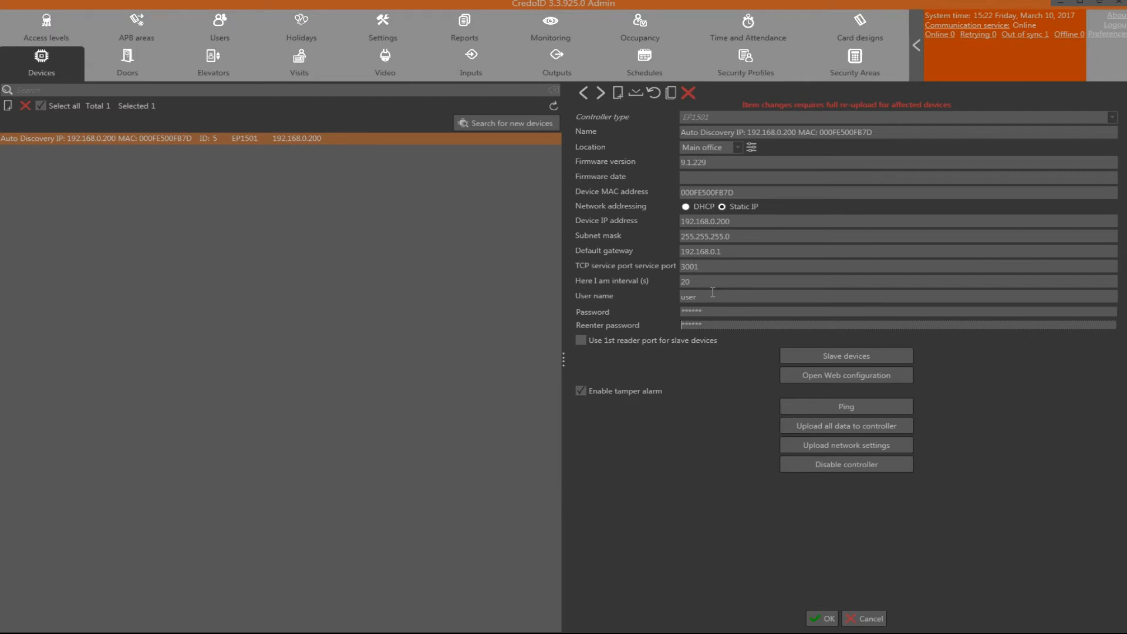
# Save the EP1501 settings without uploading network settings, then upload all data to the out-of-sync controller
pyautogui.click(822, 618)
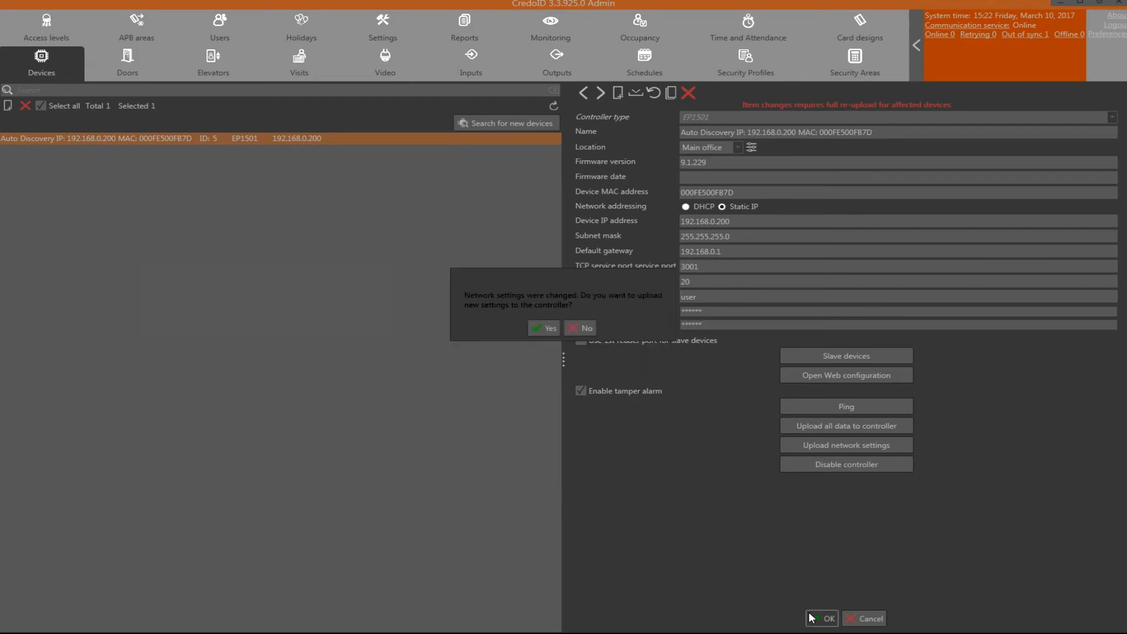
pyautogui.click(577, 327)
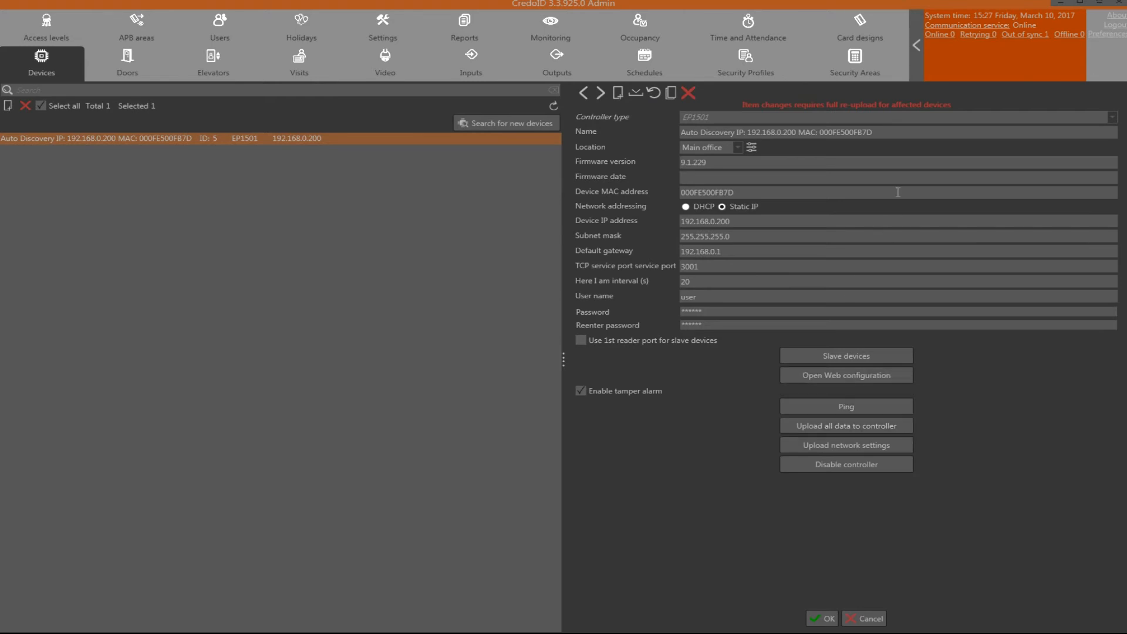
pyautogui.click(1036, 39)
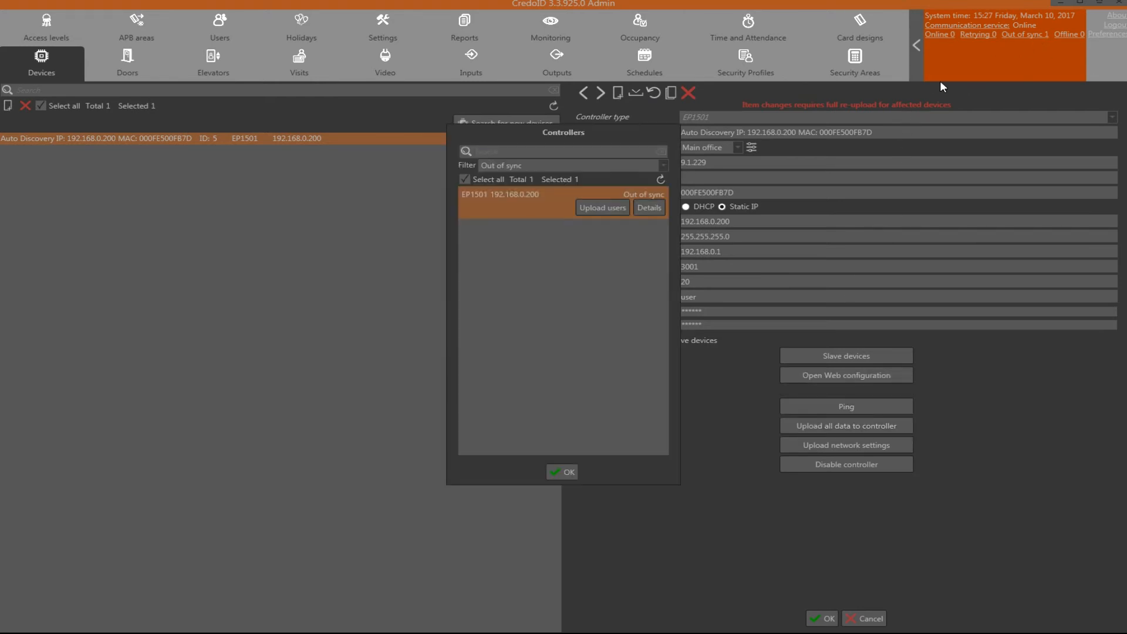
pyautogui.click(649, 209)
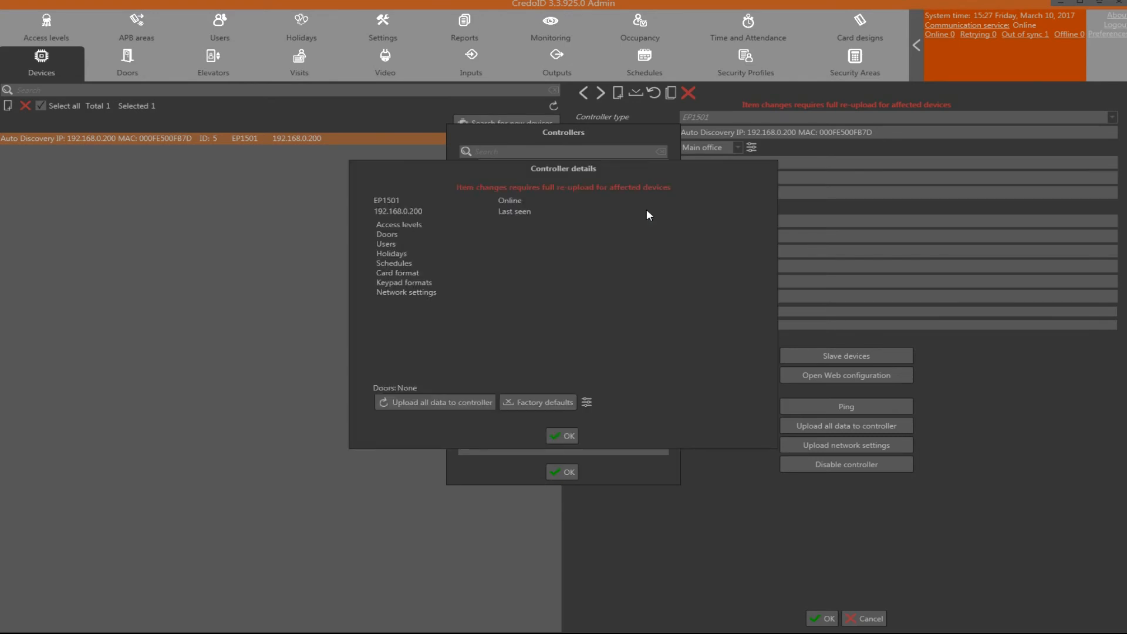
pyautogui.click(458, 405)
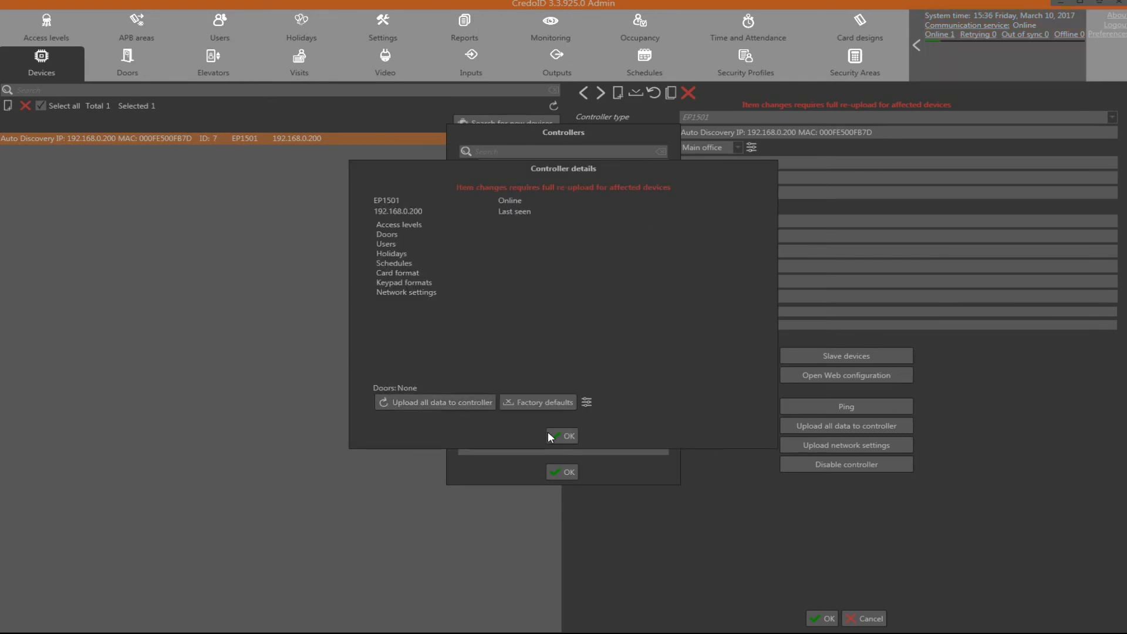
pyautogui.click(563, 436)
pyautogui.click(563, 472)
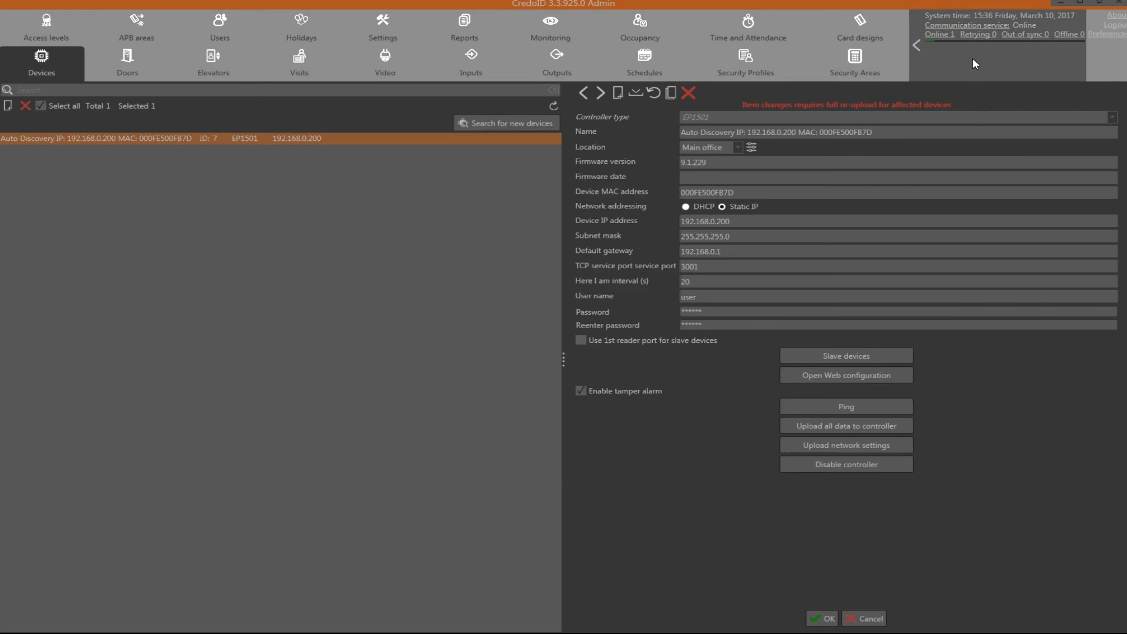